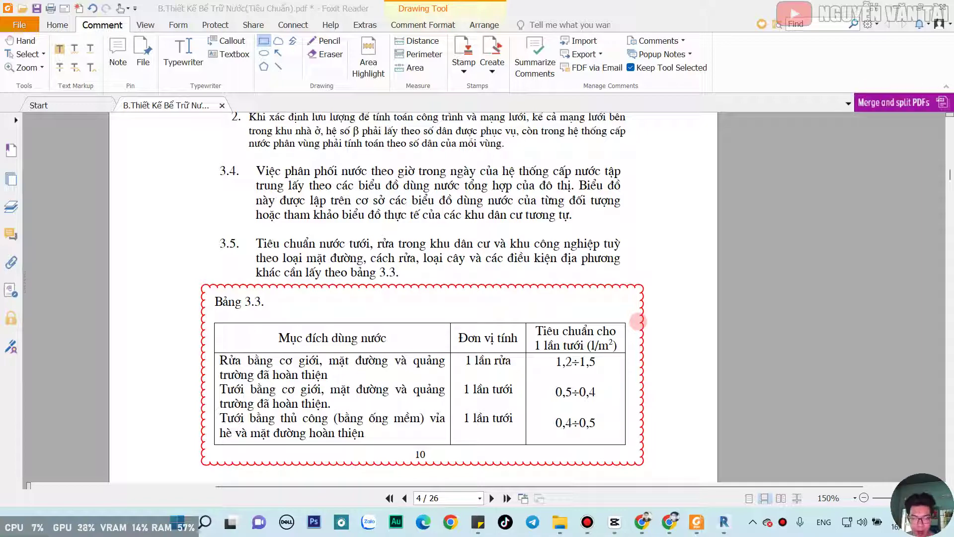
# - With the Highlight tool, highlight the caption 'Bảng 3.3.' in yellow
pyautogui.scroll(5, 638, 322)
pyautogui.scroll(1, 637, 322)
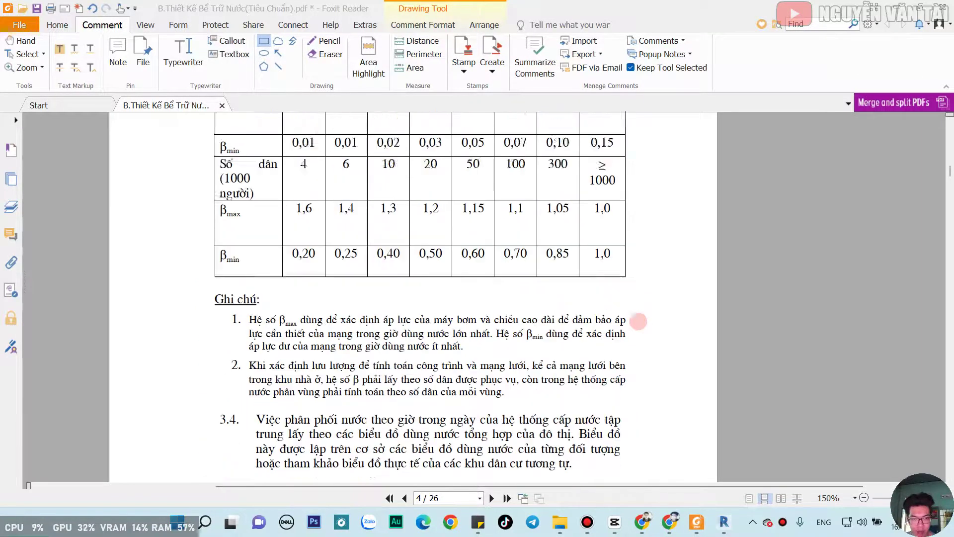
pyautogui.scroll(5, 639, 321)
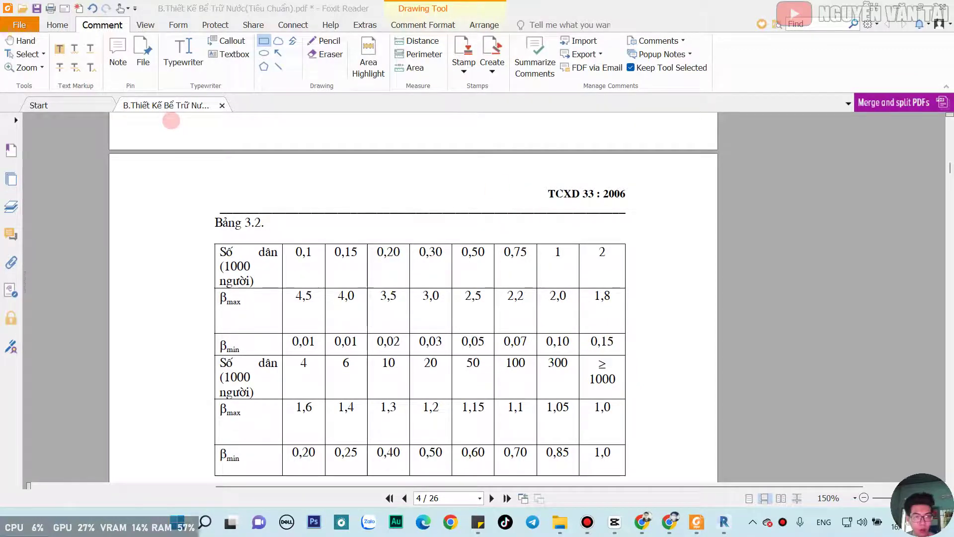
pyautogui.click(60, 48)
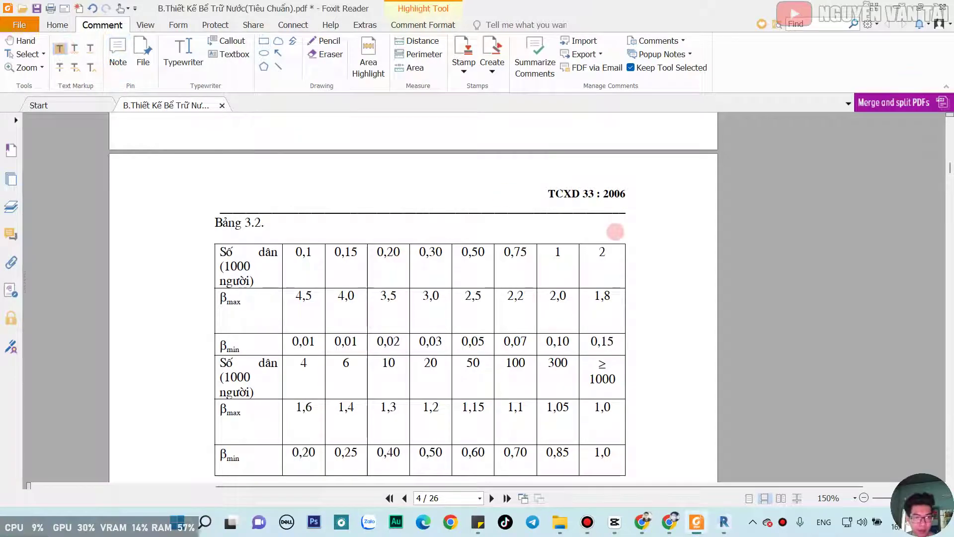
pyautogui.scroll(3, 616, 230)
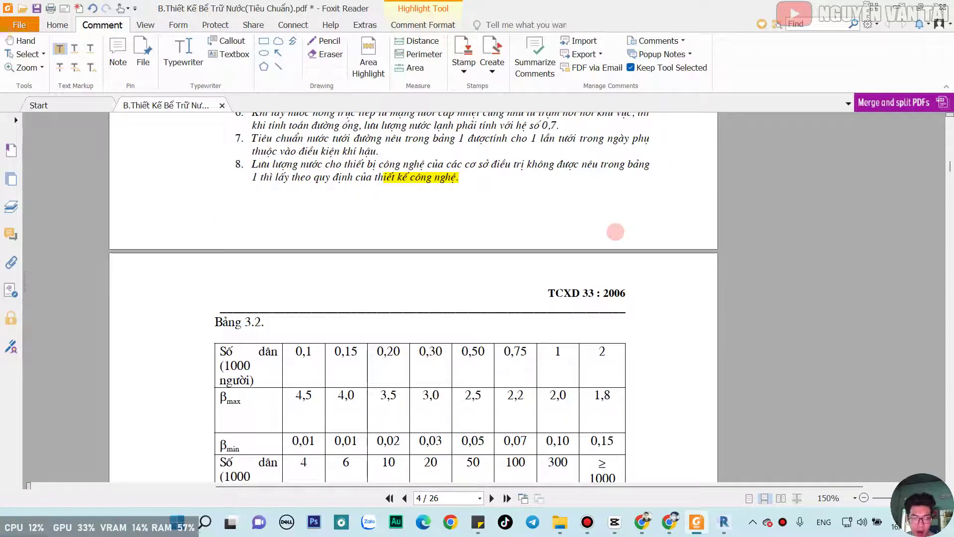
pyautogui.scroll(-5, 615, 231)
pyautogui.scroll(-5, 615, 230)
pyautogui.scroll(-6, 615, 231)
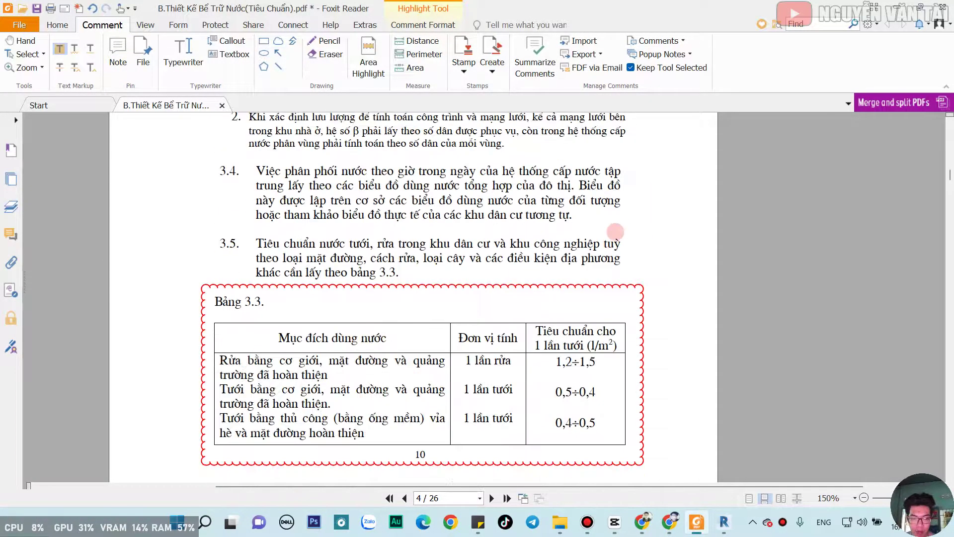
pyautogui.scroll(-2, 615, 230)
pyautogui.scroll(-4, 615, 231)
pyautogui.scroll(3, 615, 232)
pyautogui.scroll(1, 616, 231)
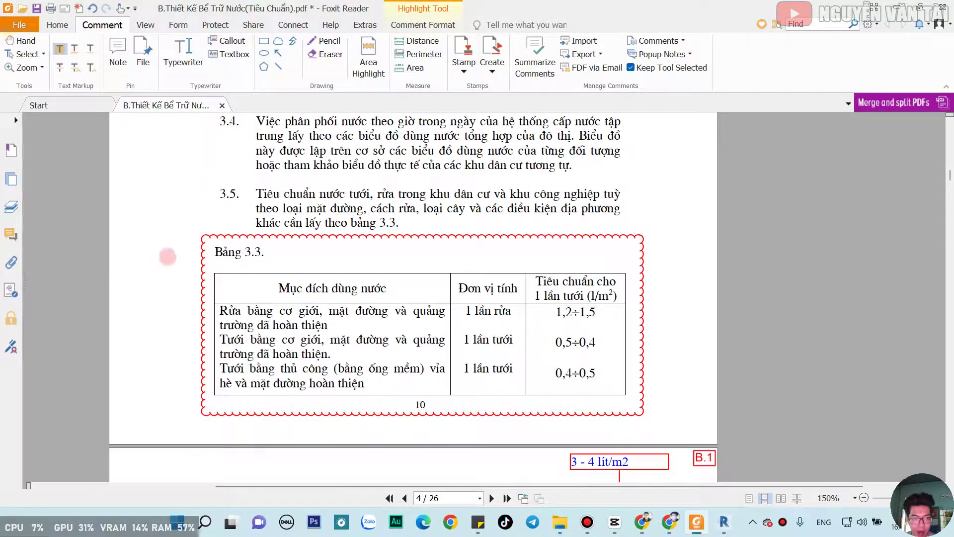
pyautogui.moveTo(271, 252); pyautogui.dragTo(209, 255)
# - Highlight the caption 'Bảng 3.4.' in yellow
pyautogui.scroll(6, 336, 251)
pyautogui.scroll(3, 337, 252)
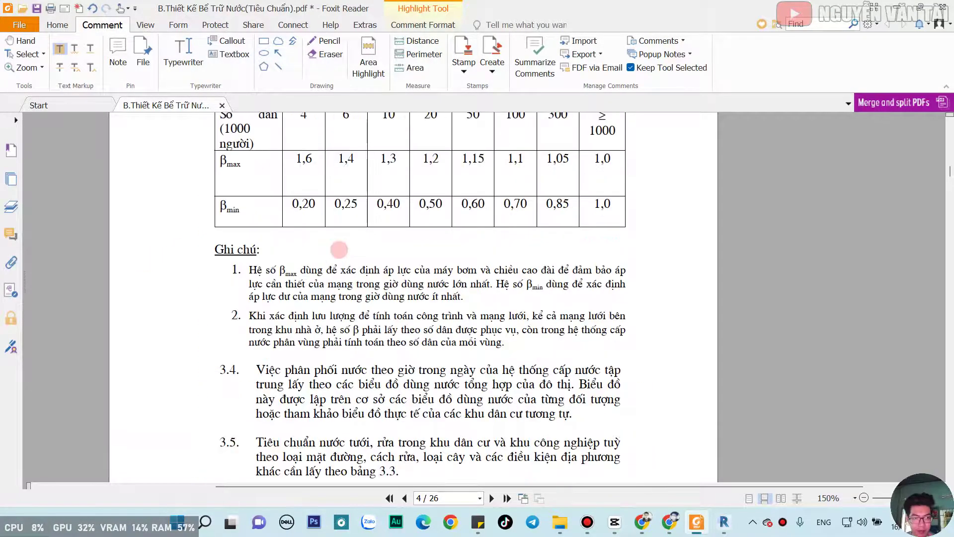
pyautogui.scroll(-8, 337, 252)
pyautogui.scroll(-7, 340, 249)
pyautogui.scroll(-1, 339, 249)
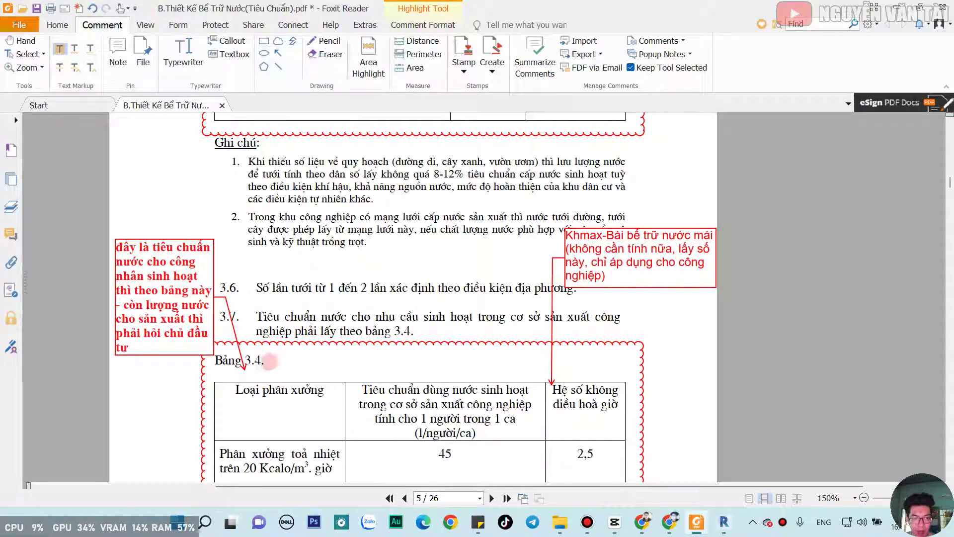
pyautogui.moveTo(271, 362); pyautogui.dragTo(209, 362)
pyautogui.scroll(6, 343, 306)
pyautogui.scroll(1, 343, 308)
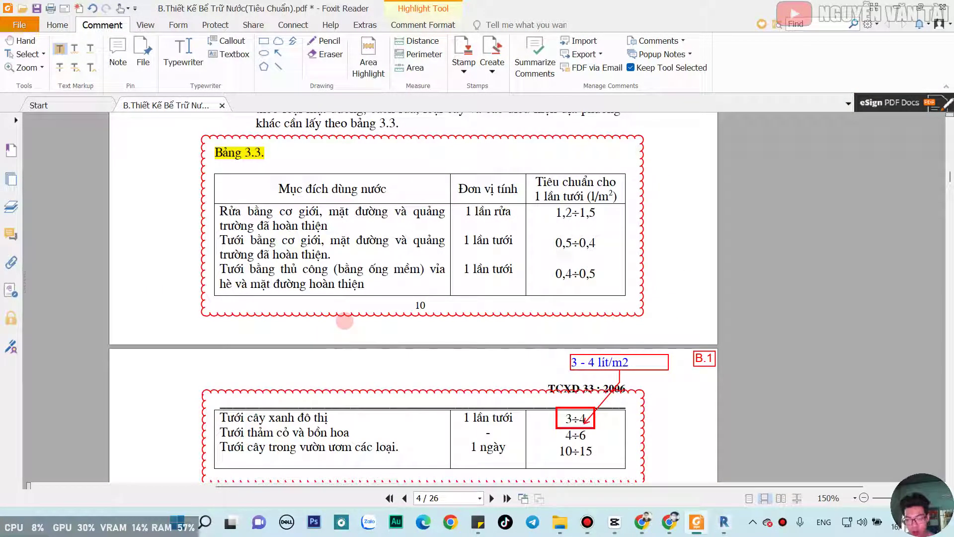
pyautogui.scroll(-1, 345, 321)
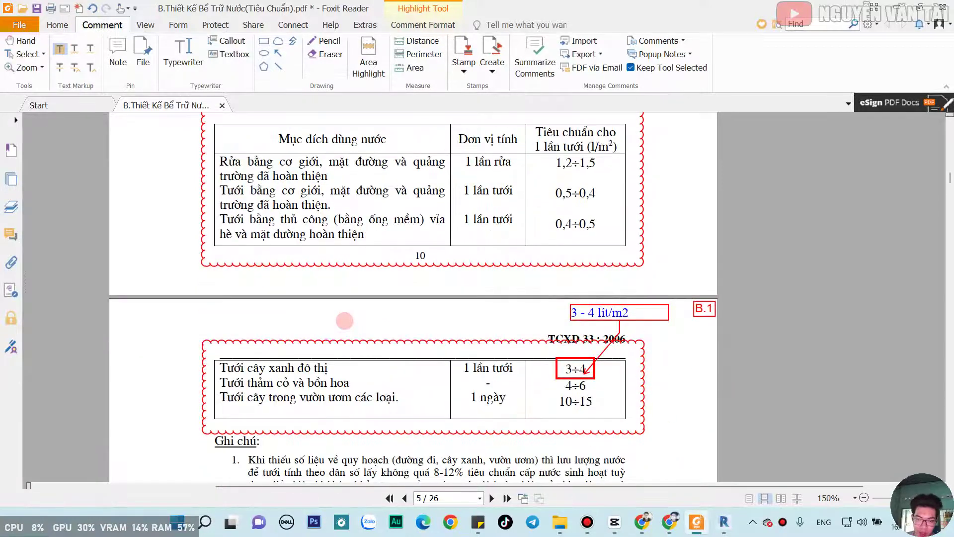
pyautogui.scroll(1, 345, 320)
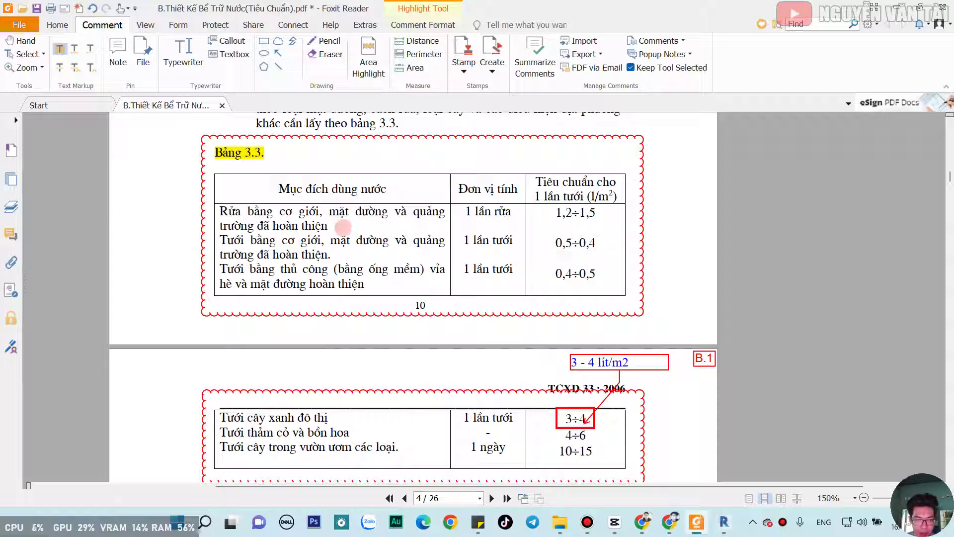
# - Highlight 'hoàn thiện', '0,5÷0,4', 'Tưới bằng thủ công (bằng ống mềm)' and '0,4÷0,5' in Bảng 3.3
pyautogui.moveTo(329, 226); pyautogui.dragTo(272, 226)
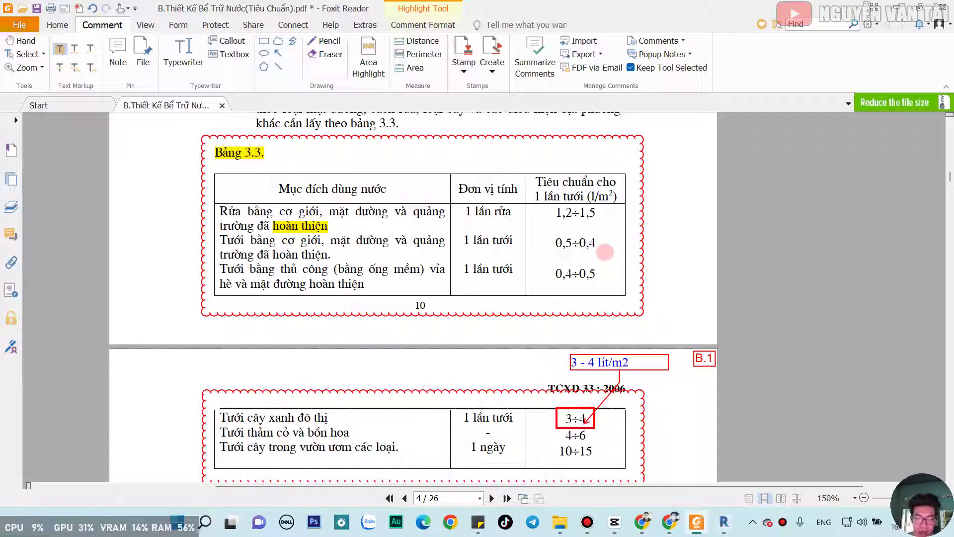
pyautogui.moveTo(599, 243); pyautogui.dragTo(553, 245)
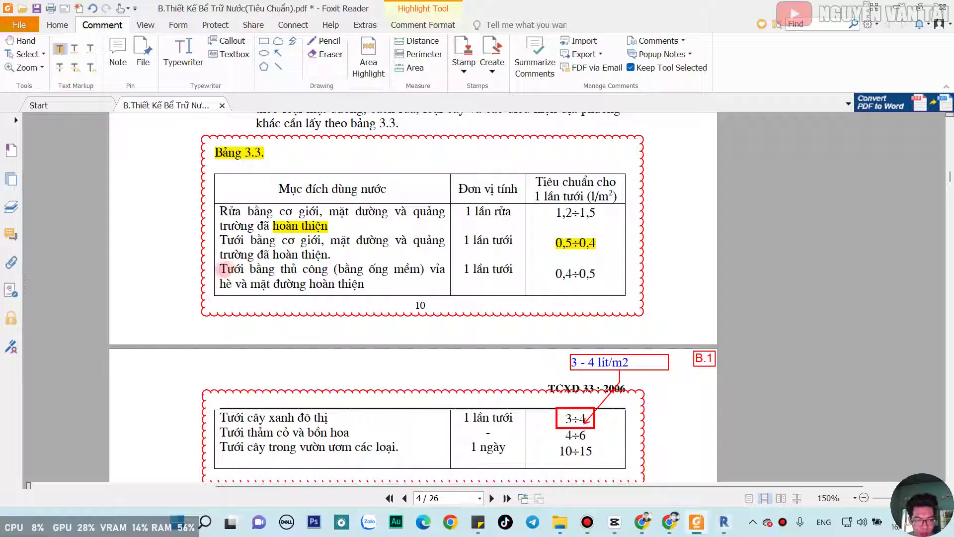
pyautogui.moveTo(221, 271); pyautogui.dragTo(428, 273)
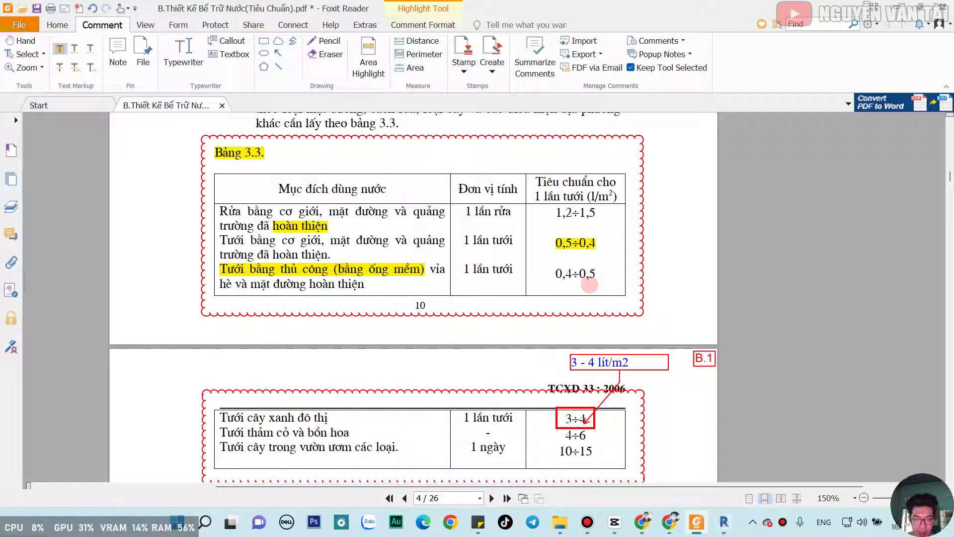
pyautogui.moveTo(598, 273); pyautogui.dragTo(589, 273)
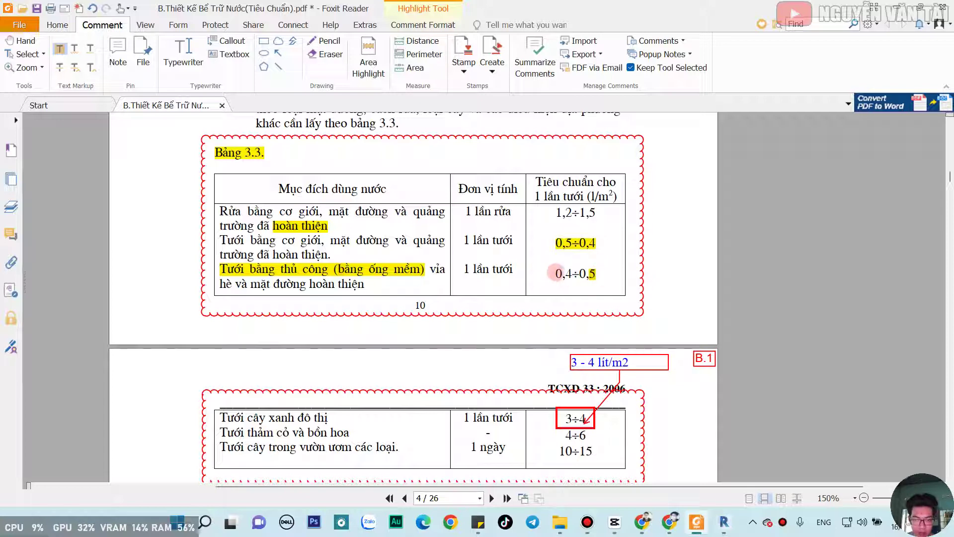
pyautogui.moveTo(553, 273); pyautogui.dragTo(593, 273)
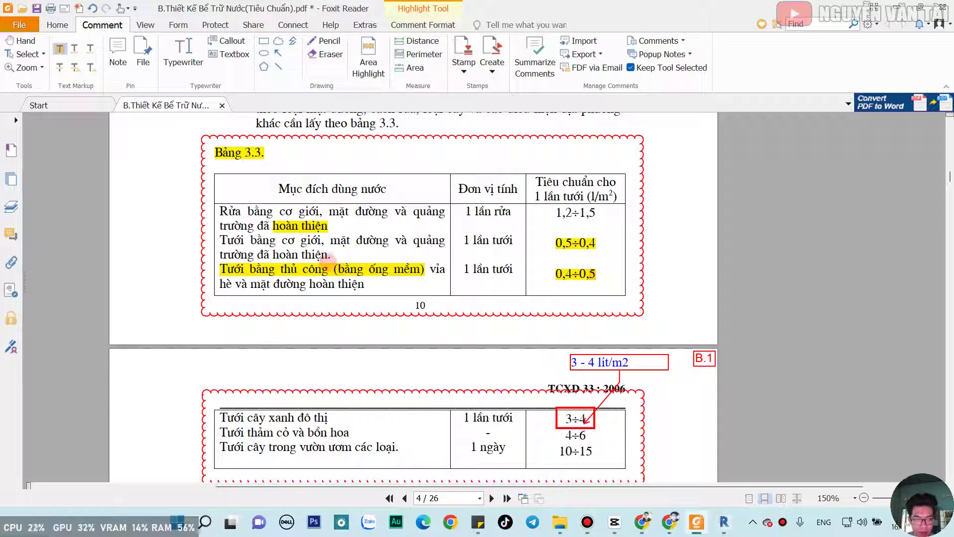
# - Highlight the values 4÷6 and 10÷15 in the irrigation table on page 5
pyautogui.scroll(-3, 329, 256)
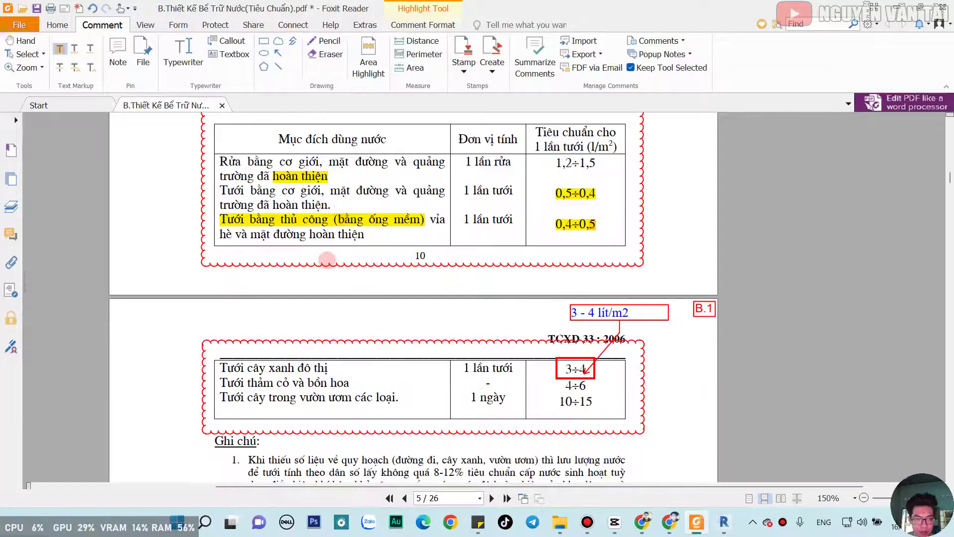
pyautogui.scroll(-3, 329, 256)
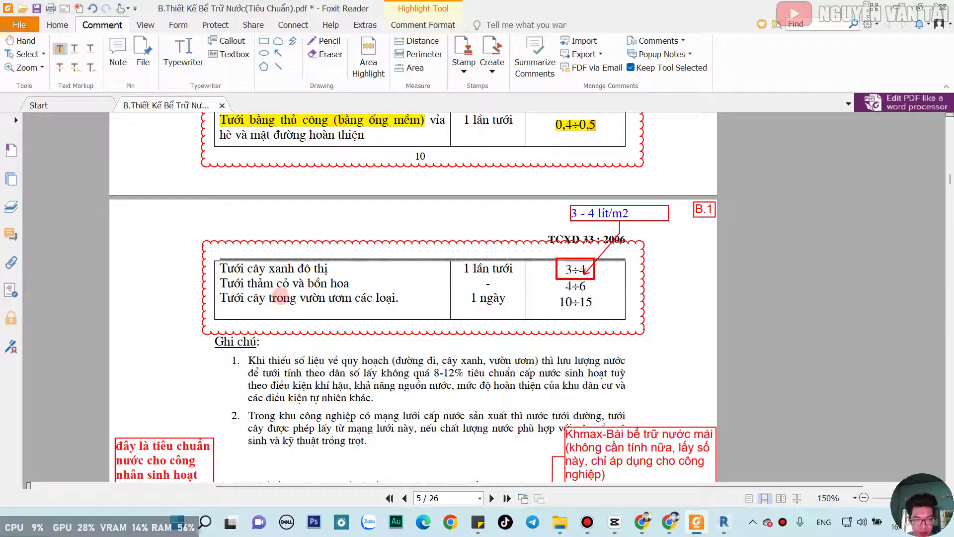
pyautogui.moveTo(561, 286); pyautogui.dragTo(591, 291)
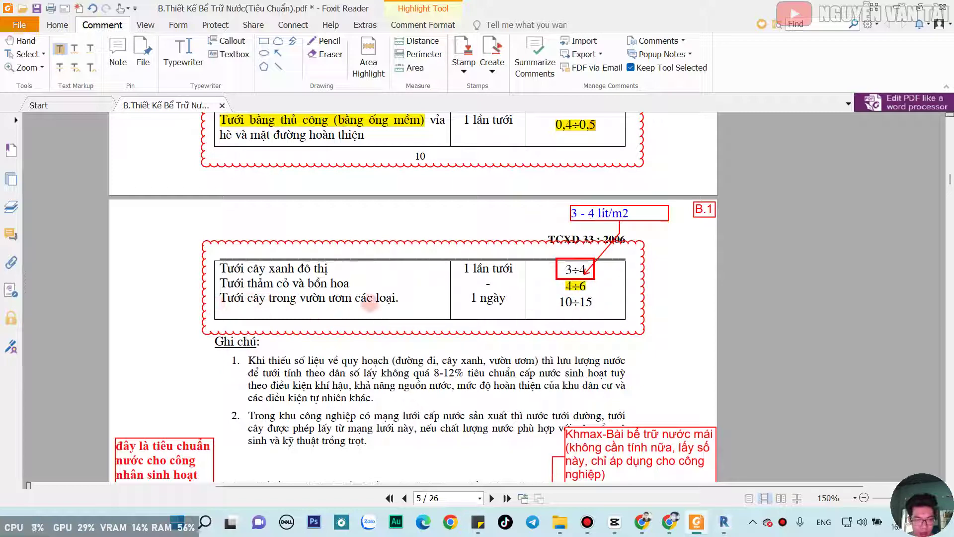
pyautogui.moveTo(558, 302); pyautogui.dragTo(601, 301)
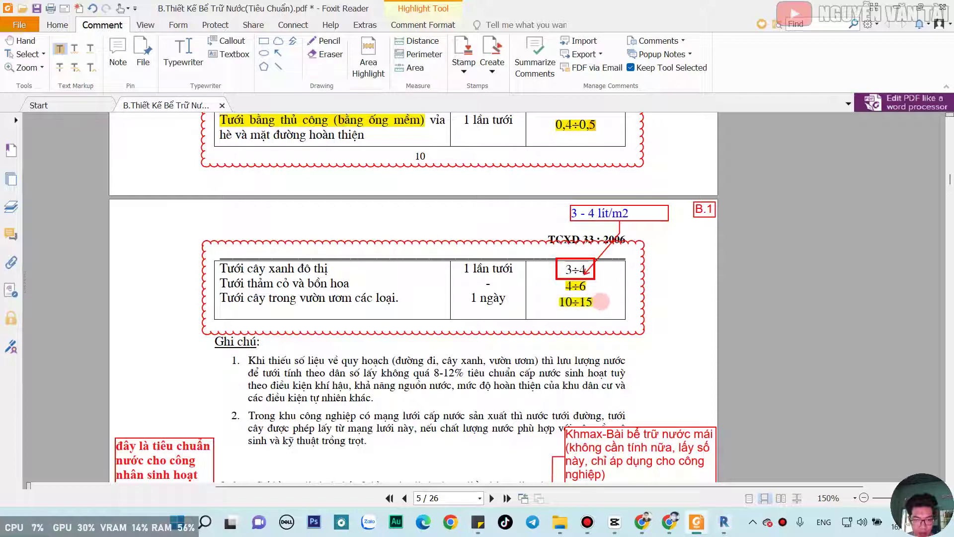
pyautogui.scroll(-3, 601, 301)
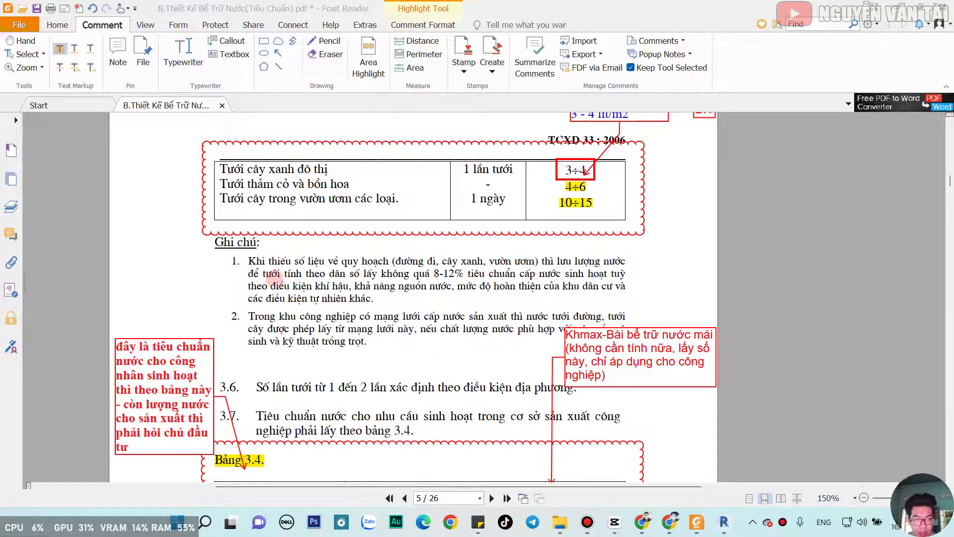
pyautogui.scroll(1, 276, 278)
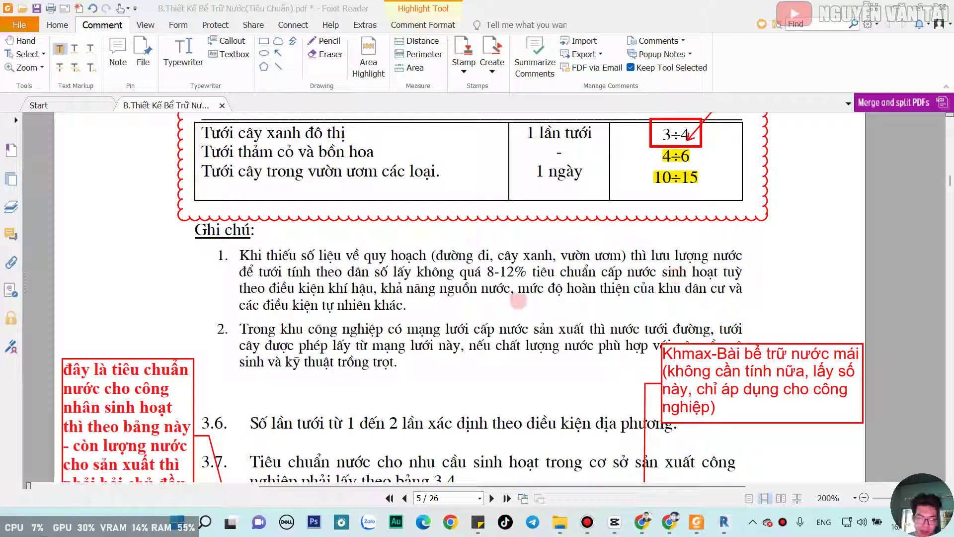
pyautogui.scroll(-1, 349, 332)
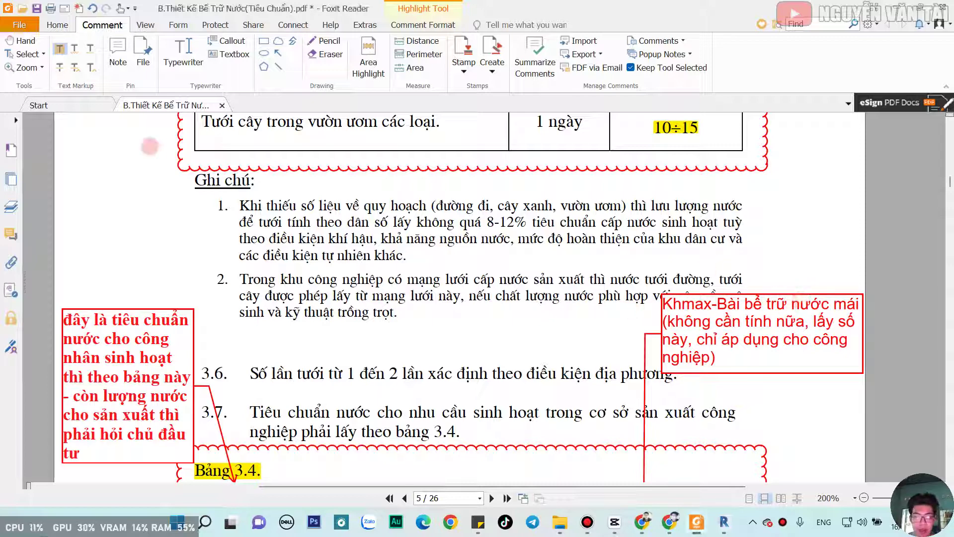
# - Using the Hand tool, pull the Khmax callout's top edge down so its last line is hidden
pyautogui.click(20, 40)
pyautogui.click(768, 294)
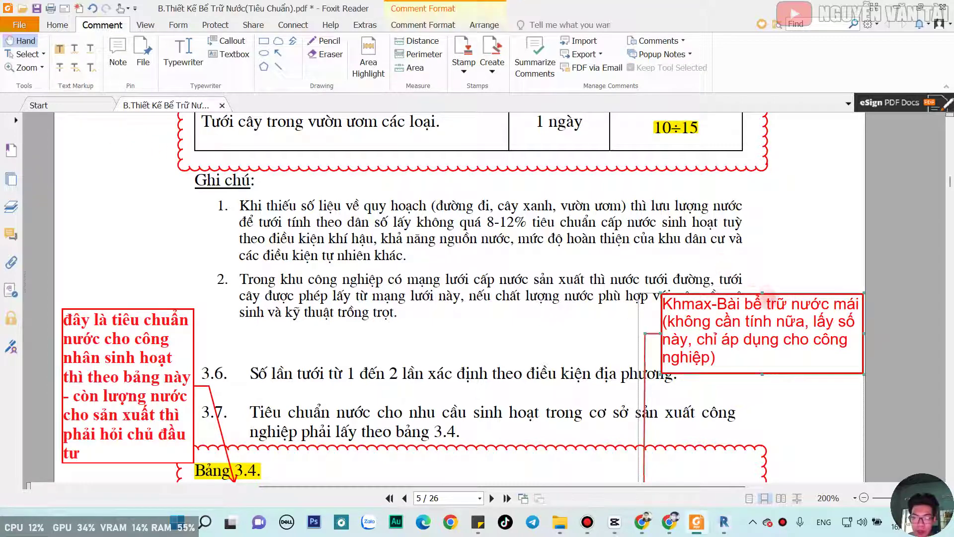
pyautogui.scroll(1, 763, 298)
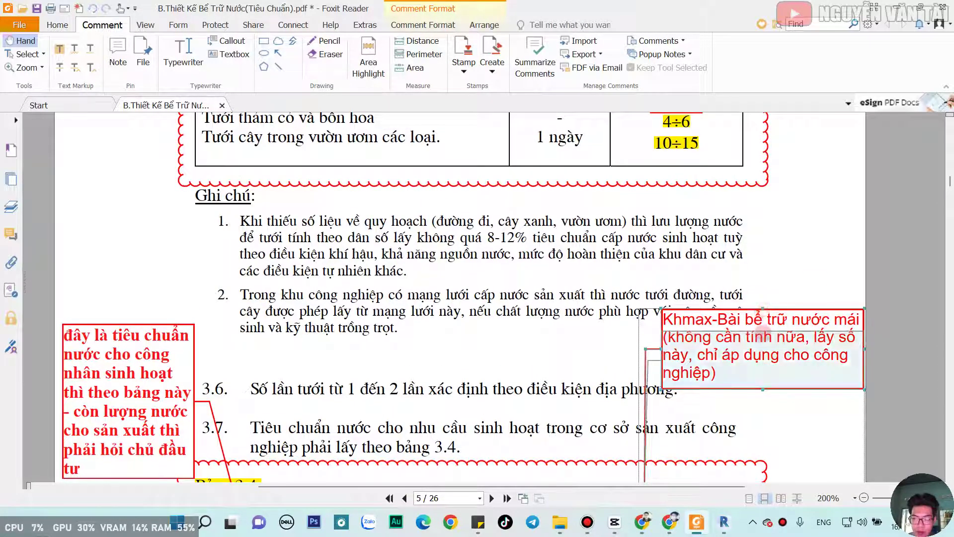
pyautogui.moveTo(763, 309); pyautogui.dragTo(763, 334)
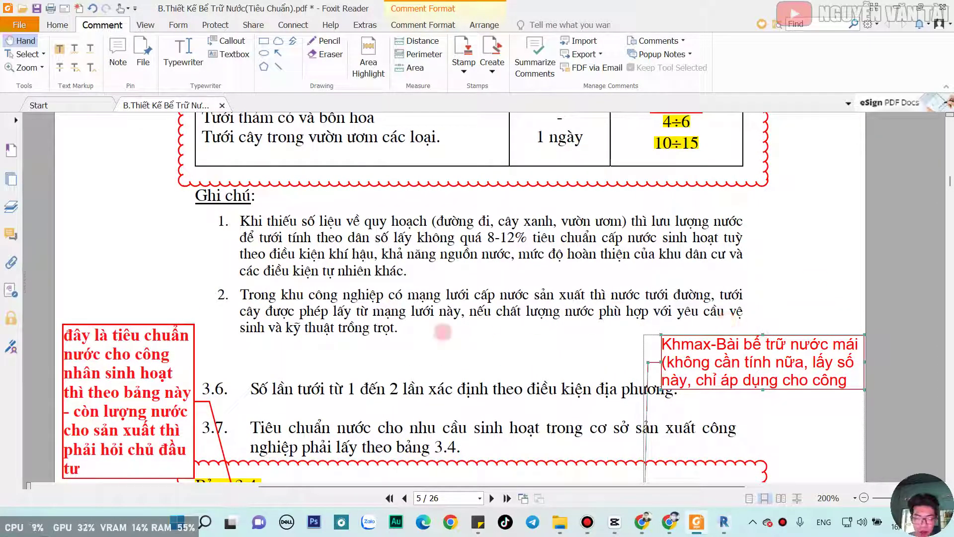
pyautogui.scroll(-1, 418, 336)
pyautogui.scroll(-1, 419, 334)
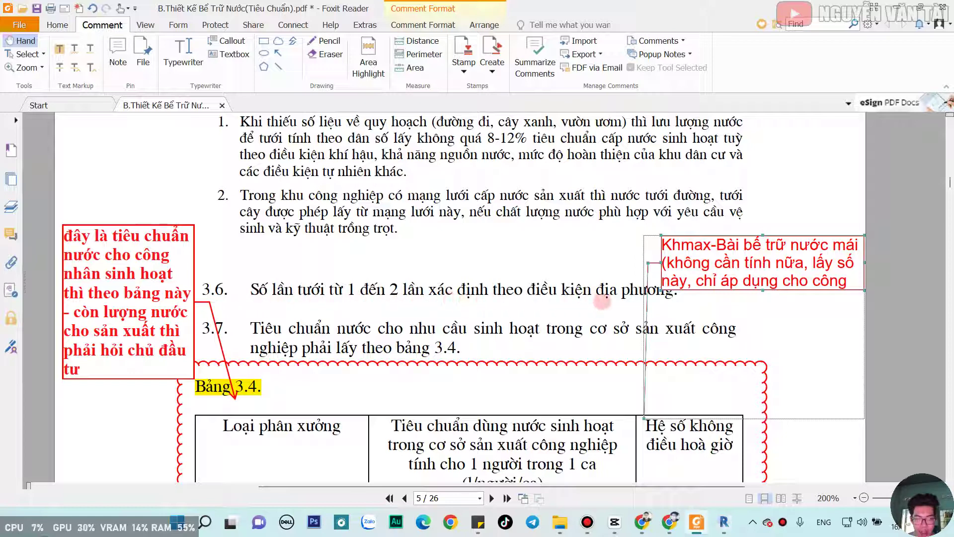
pyautogui.scroll(-1, 618, 301)
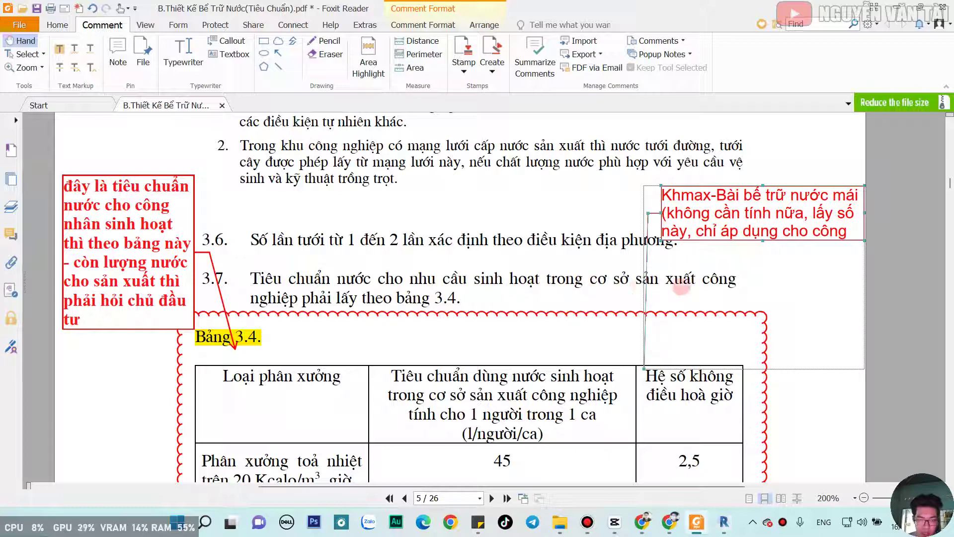
pyautogui.scroll(-1, 468, 287)
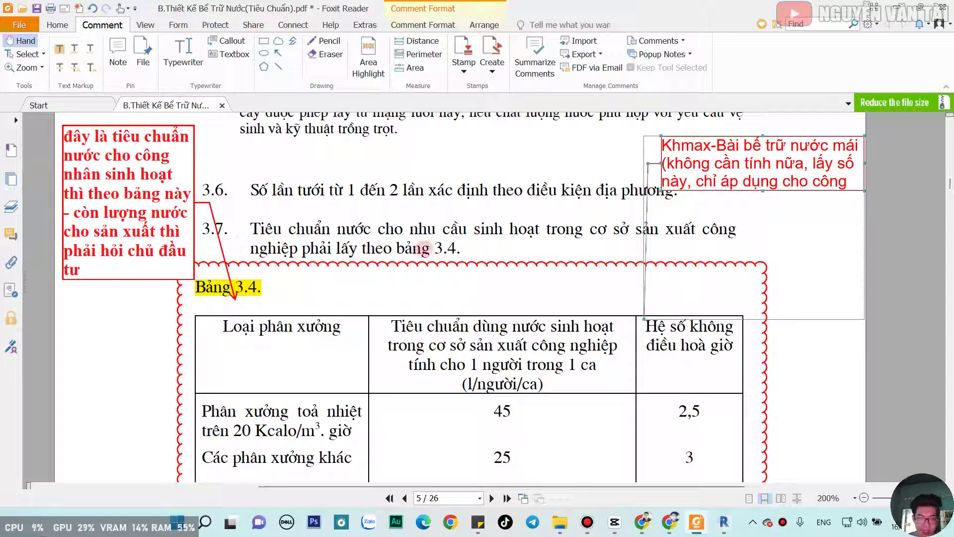
pyautogui.scroll(-1, 482, 258)
pyautogui.scroll(-2, 482, 259)
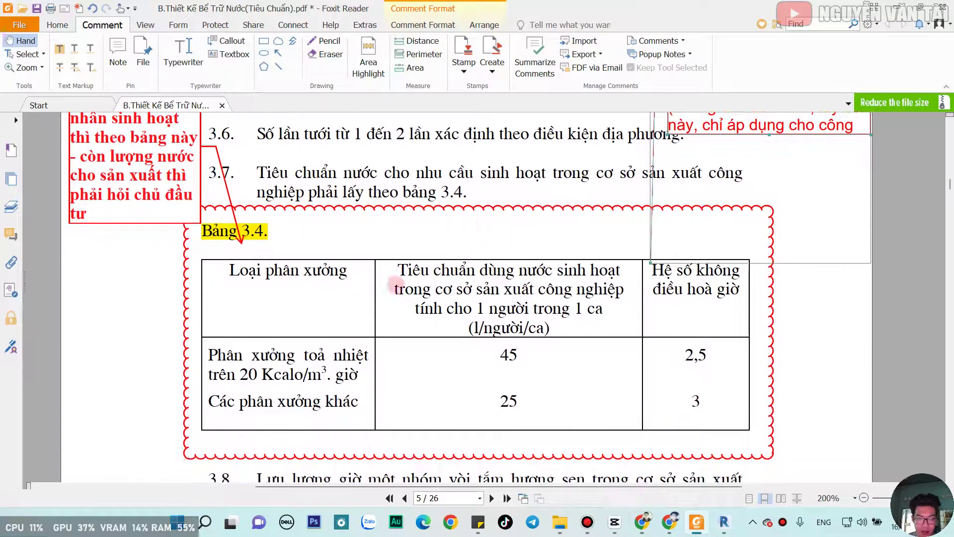
pyautogui.scroll(-3, 343, 304)
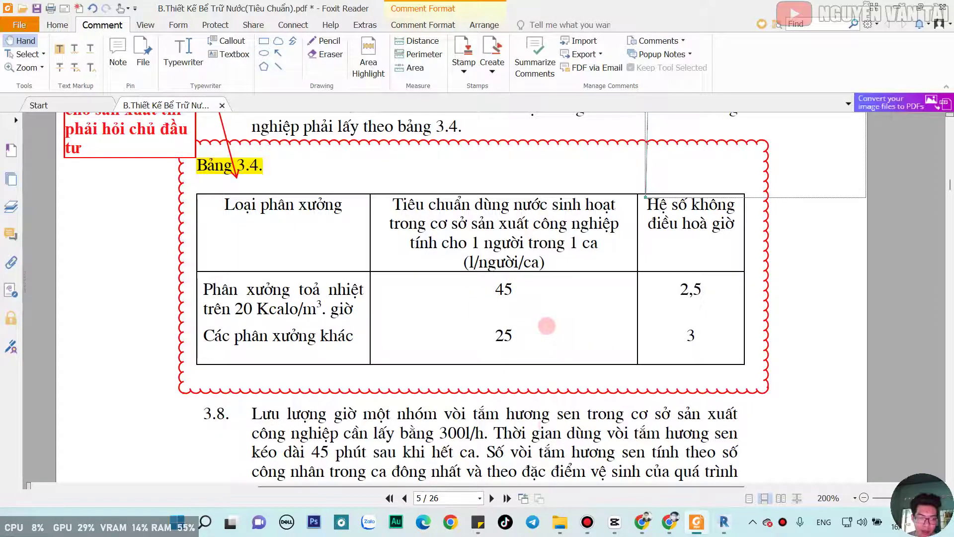
pyautogui.scroll(-3, 547, 326)
pyautogui.scroll(-3, 547, 326)
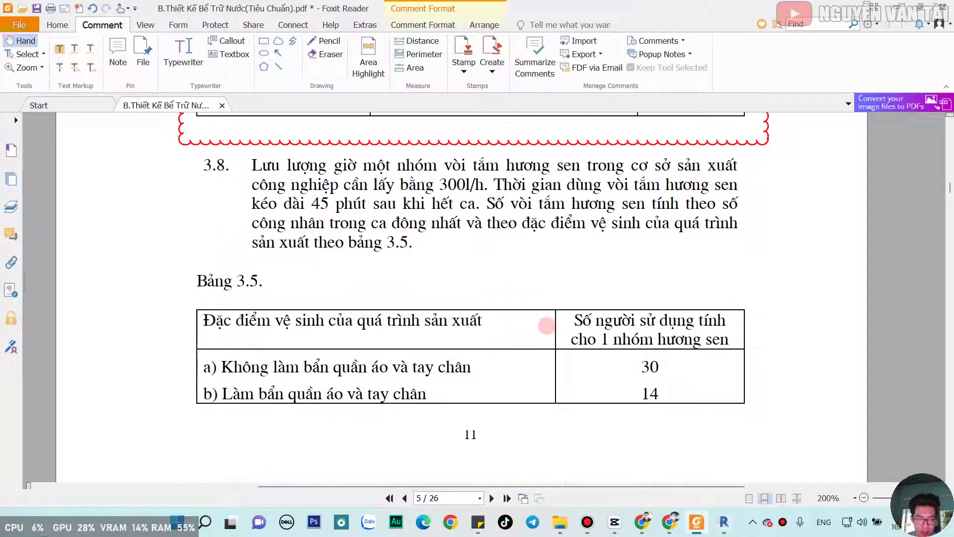
pyautogui.scroll(4, 547, 326)
pyautogui.scroll(2, 547, 326)
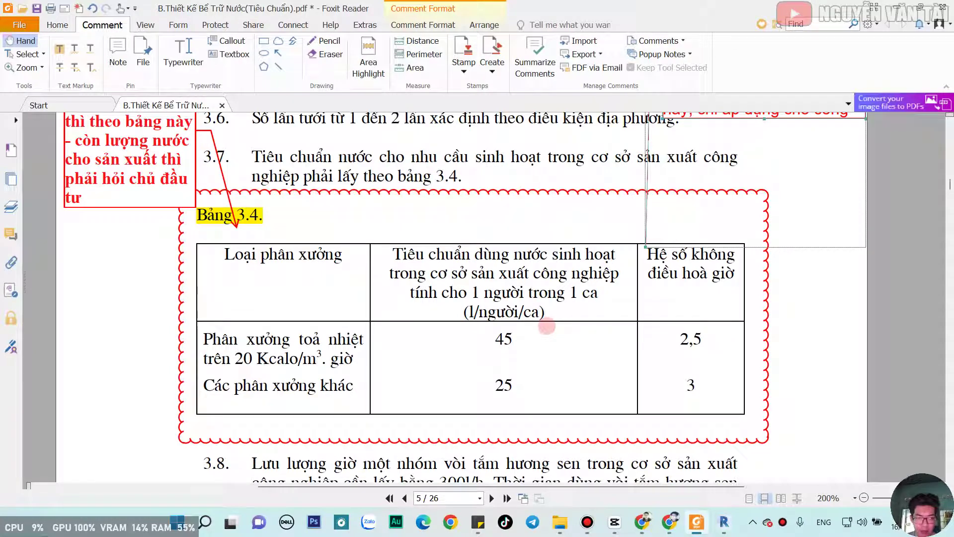
pyautogui.keyDown('ctrl'); pyautogui.scroll(-2, 546, 325); pyautogui.keyUp('ctrl')
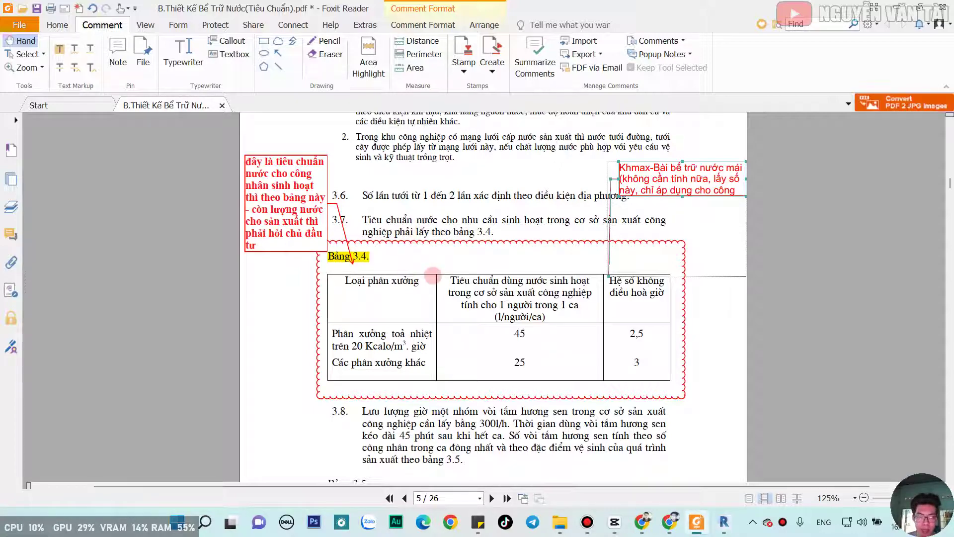
pyautogui.scroll(3, 427, 271)
pyautogui.scroll(5, 433, 275)
pyautogui.scroll(5, 433, 274)
pyautogui.scroll(5, 433, 274)
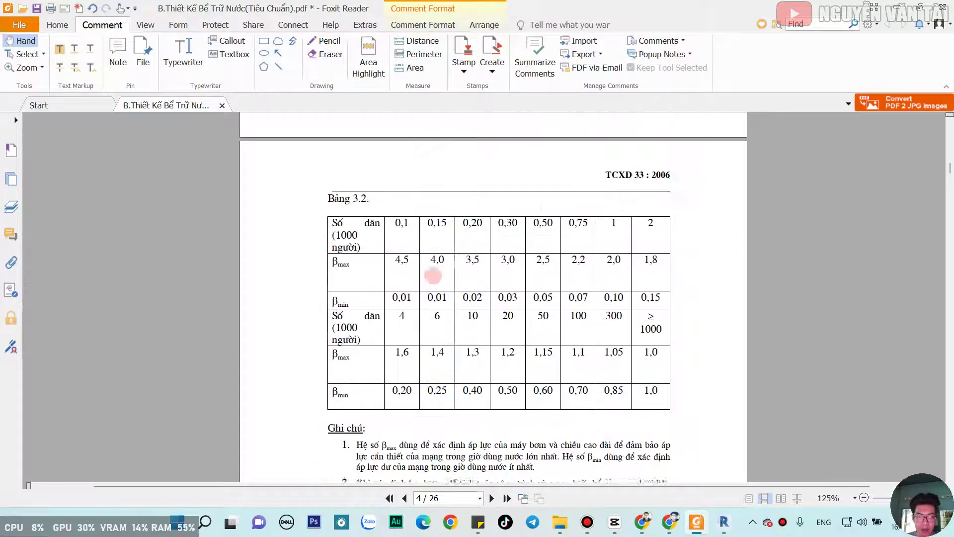
pyautogui.scroll(5, 433, 275)
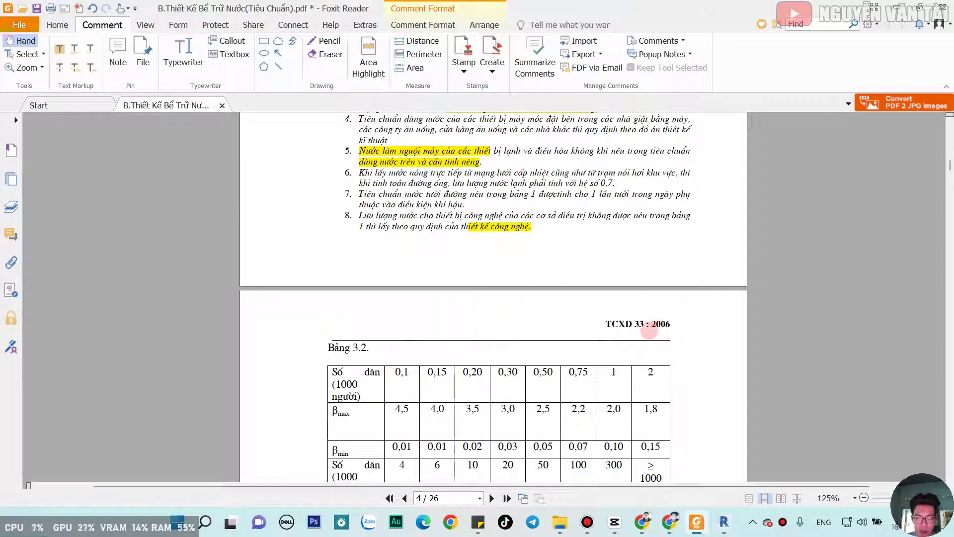
pyautogui.scroll(-3, 651, 329)
pyautogui.scroll(-1, 651, 330)
pyautogui.scroll(-5, 651, 330)
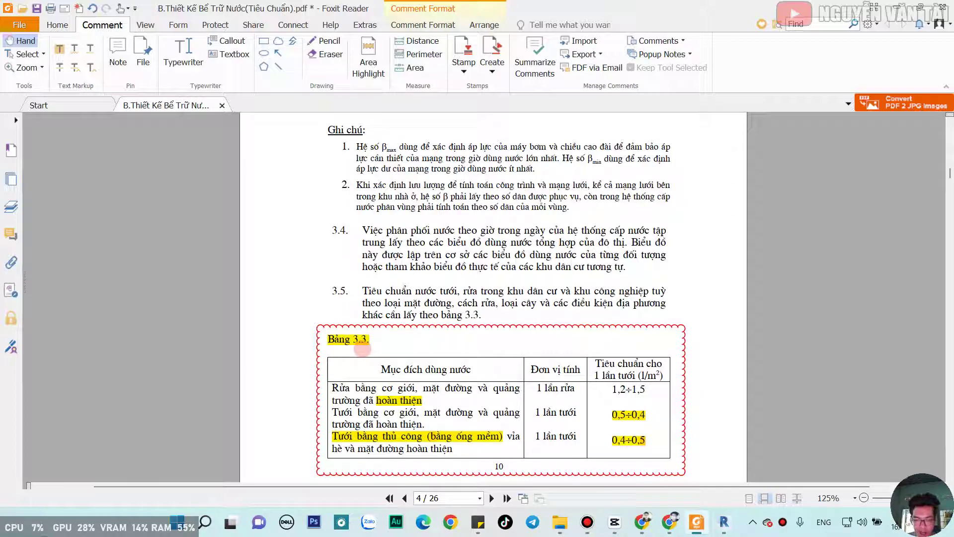
pyautogui.scroll(-5, 363, 349)
pyautogui.scroll(-5, 363, 349)
pyautogui.scroll(-3, 362, 349)
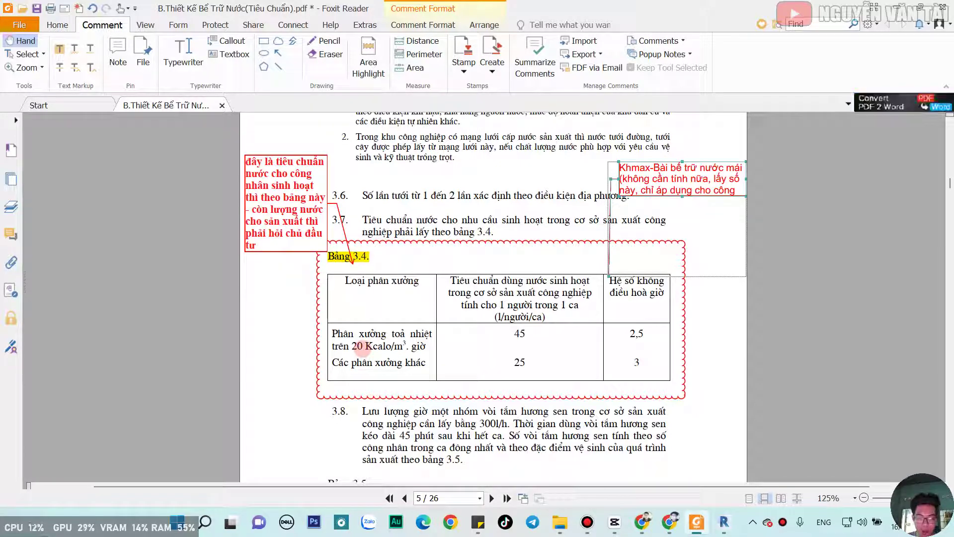
pyautogui.scroll(-4, 362, 349)
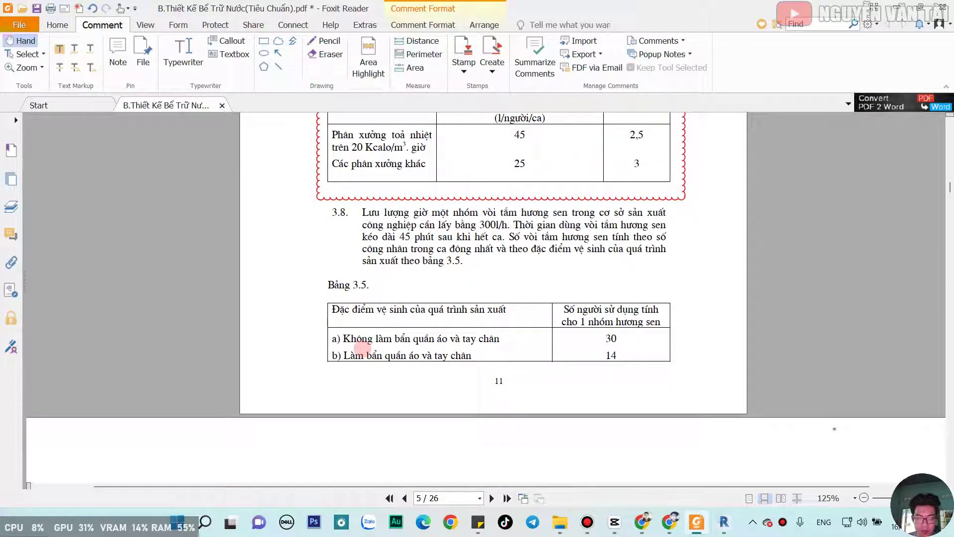